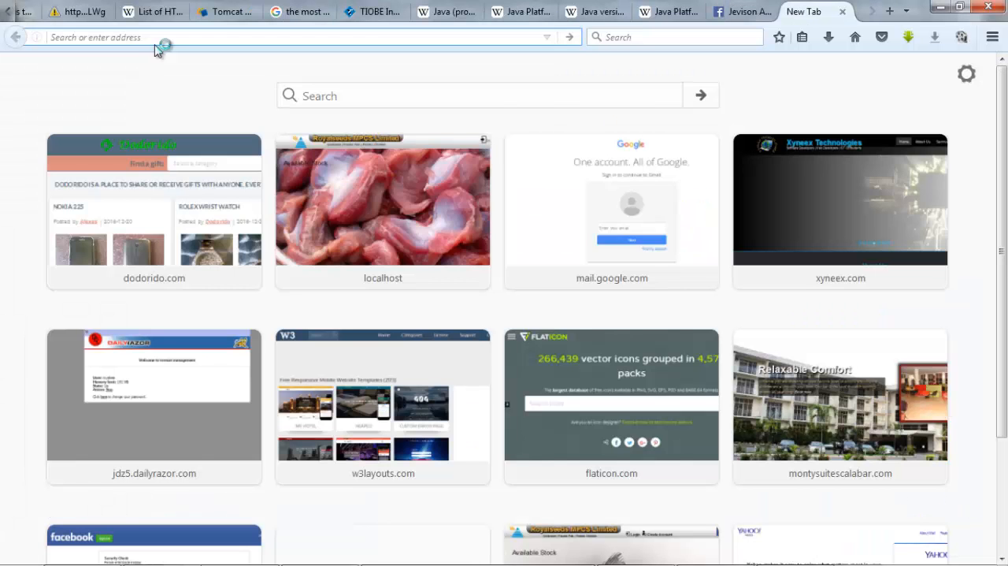
type("www")
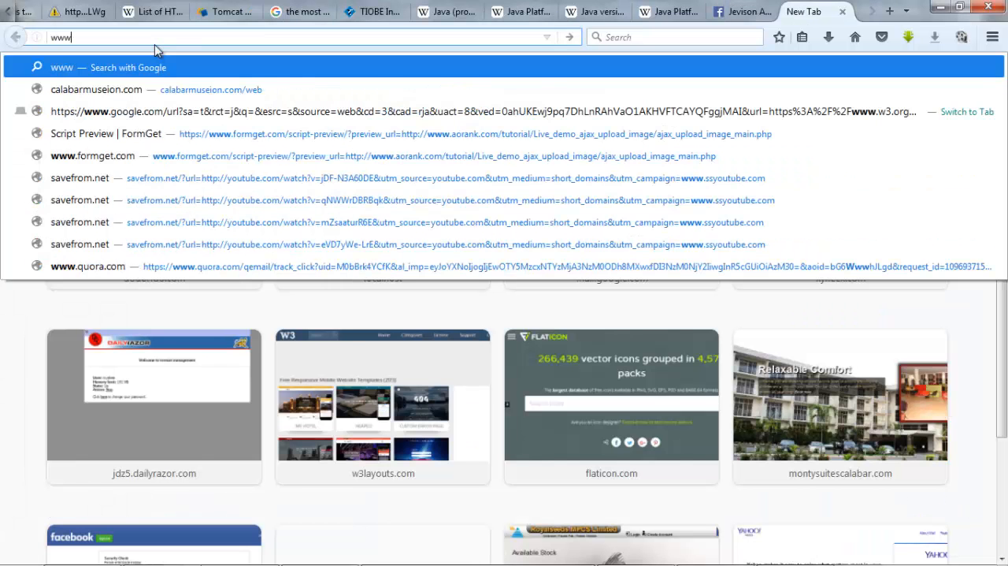
type(".ora")
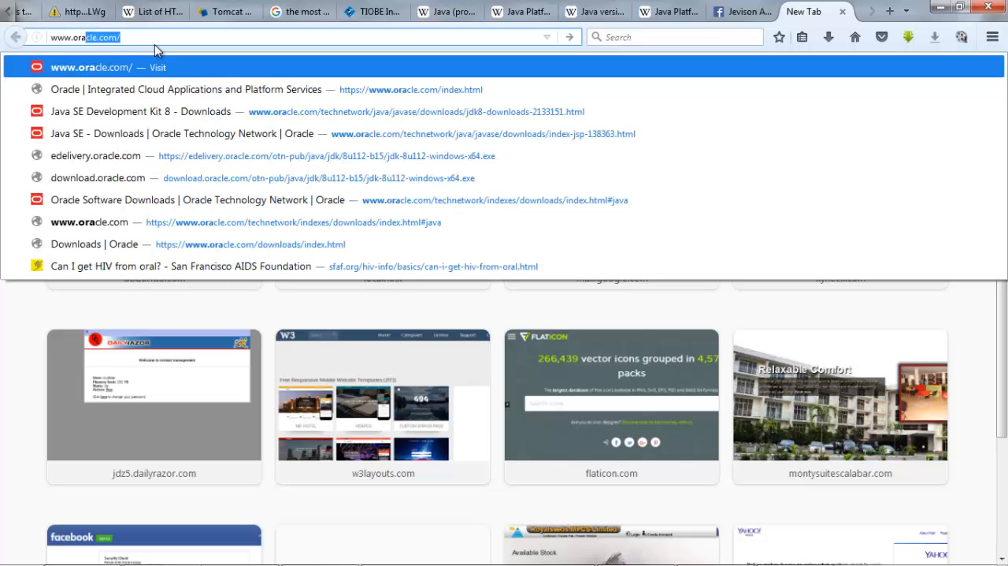
type("cle.com/")
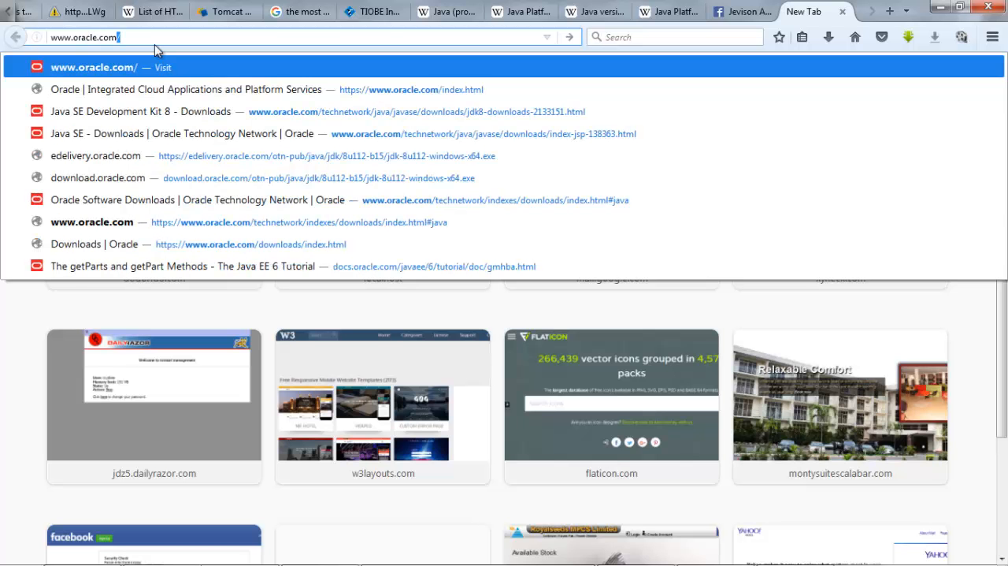
key("Return")
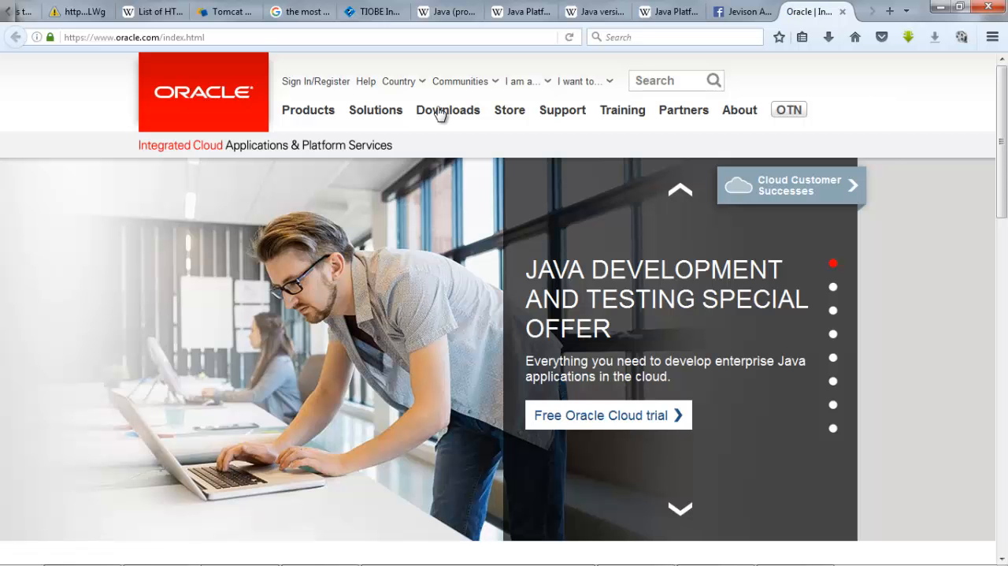
mouse_move(441, 114)
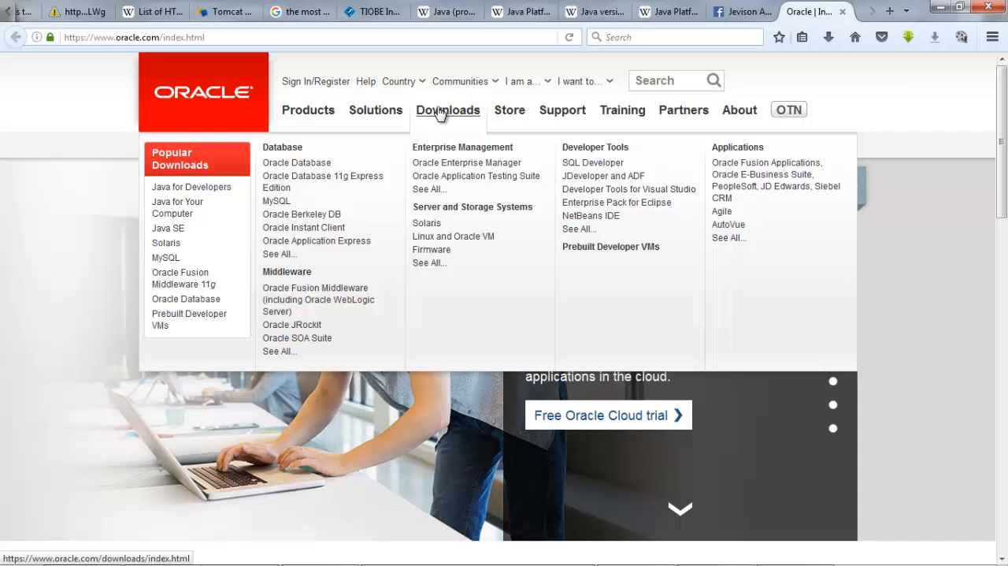
left_click(440, 114)
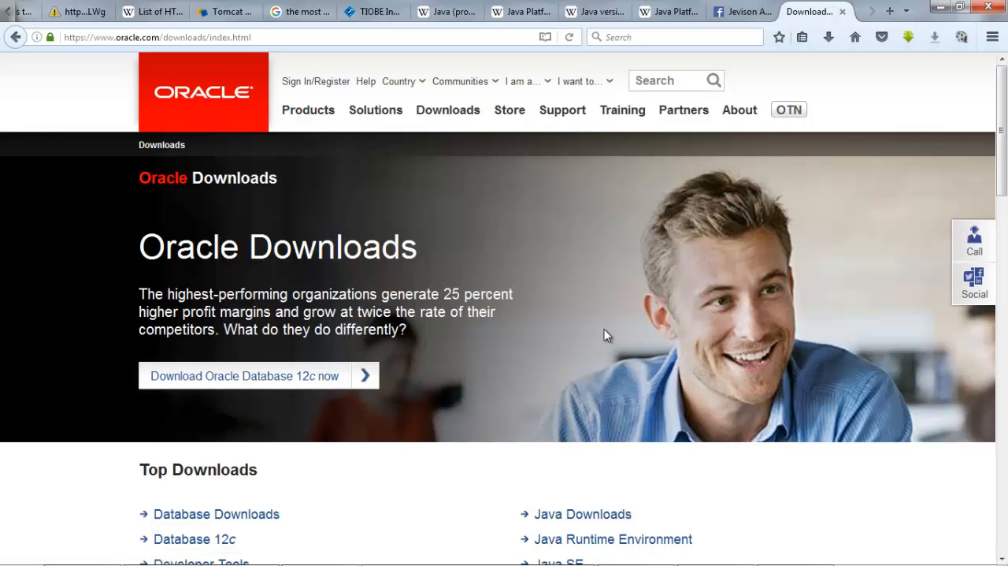
- Open Java SE from the Java category of the software downloads to reach the Java SE Development Kit 8 downloads
scroll(270, 329, "down", 4)
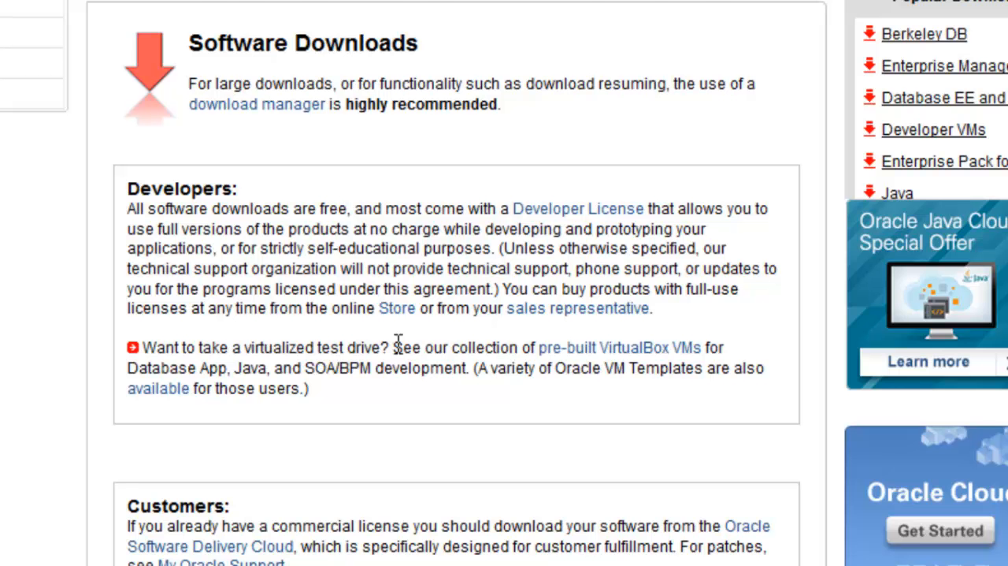
scroll(398, 346, "down", 3)
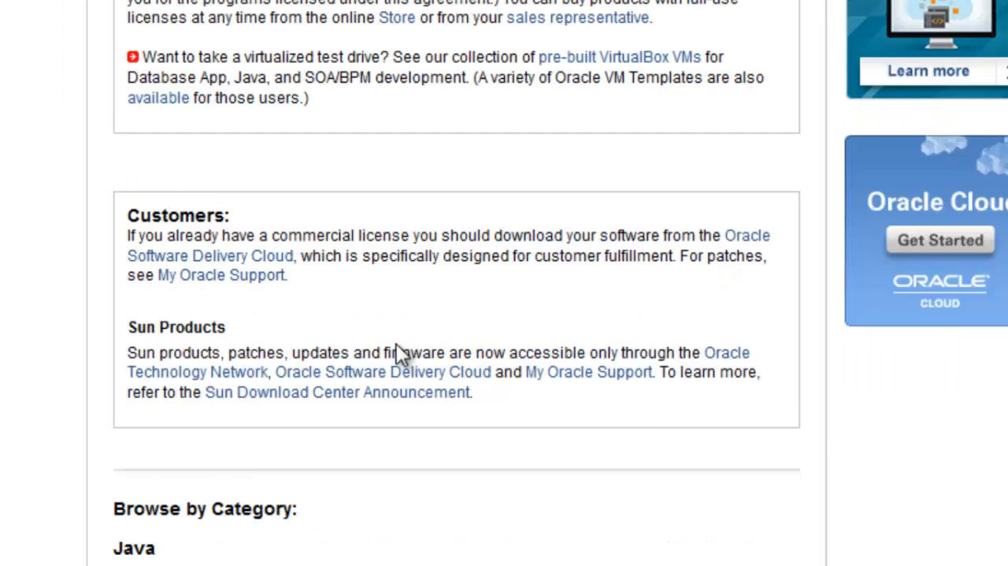
scroll(398, 351, "down", 3)
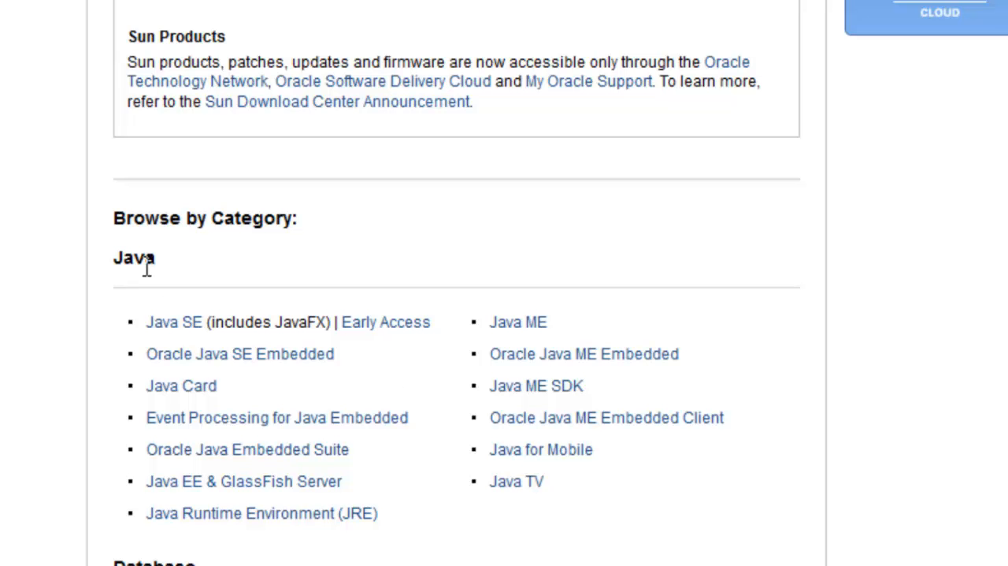
left_click(181, 327)
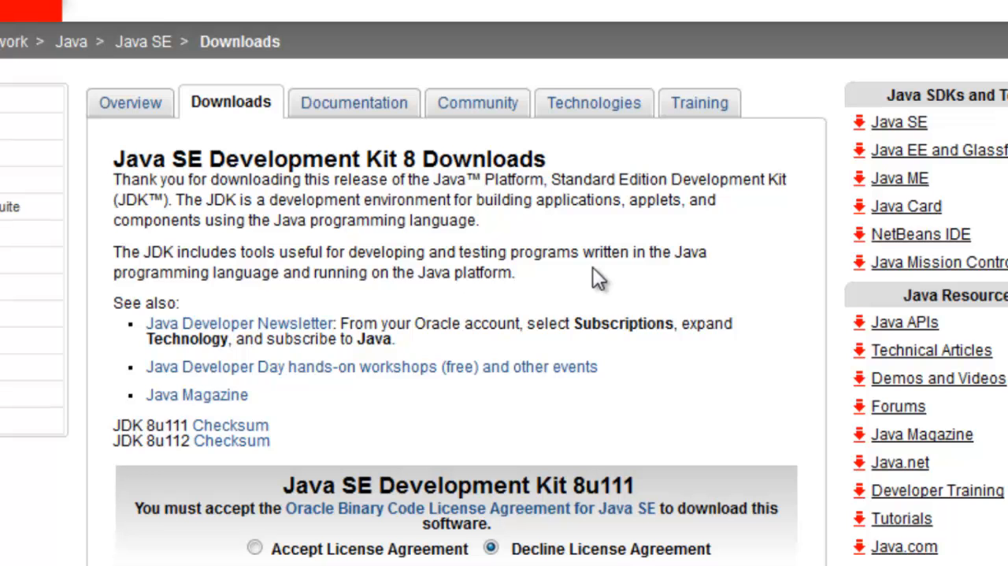
- Examine the Windows x86 and Windows x64 entries in the Java SE Development Kit 8u111 download list
scroll(218, 189, "down", 3)
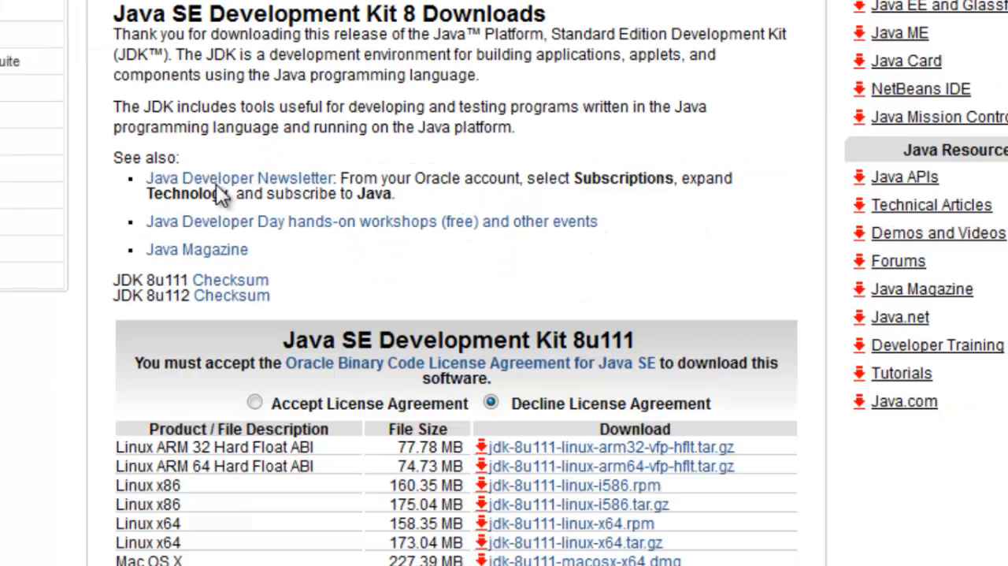
scroll(218, 189, "down", 4)
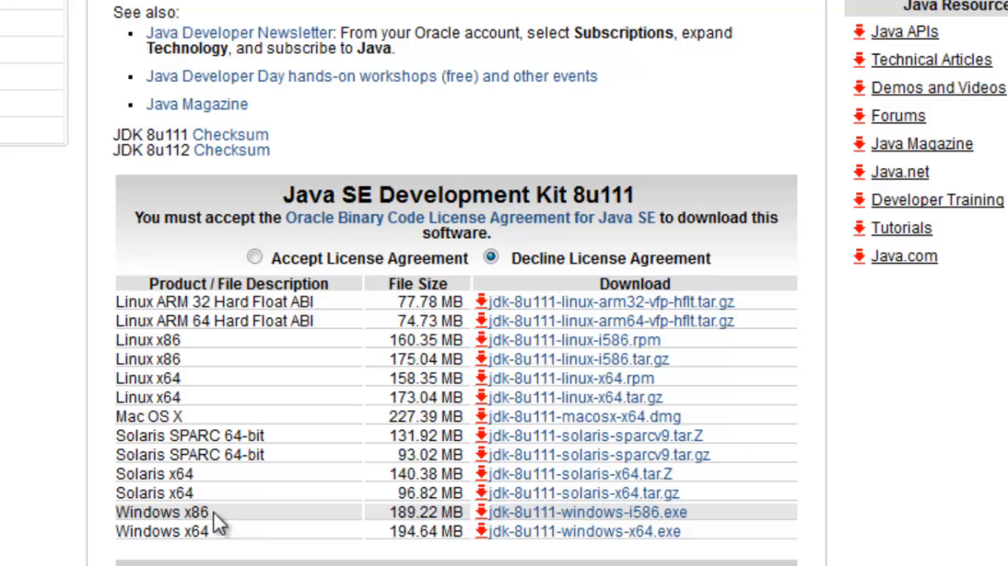
left_click_drag(214, 511, 183, 512)
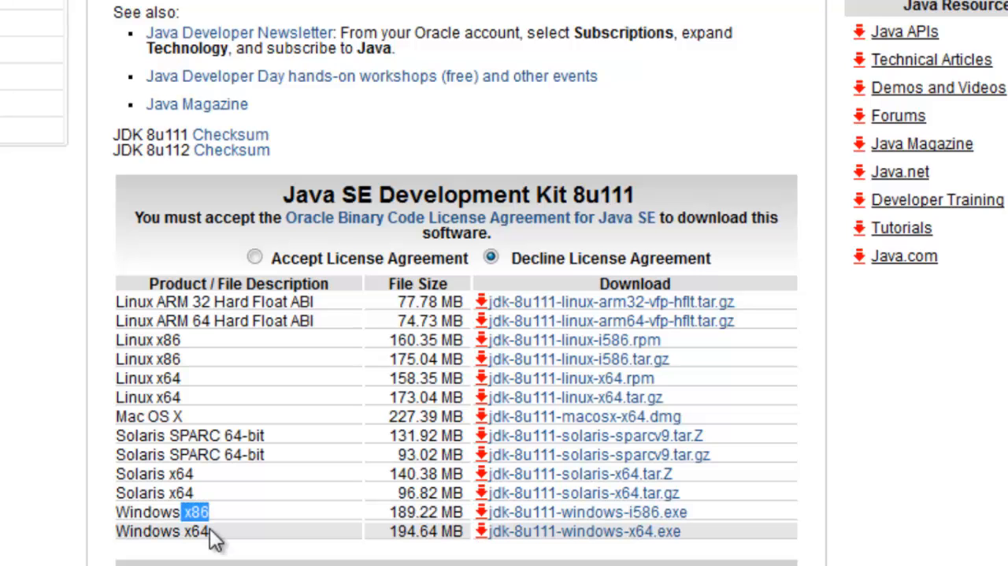
double_click(197, 531)
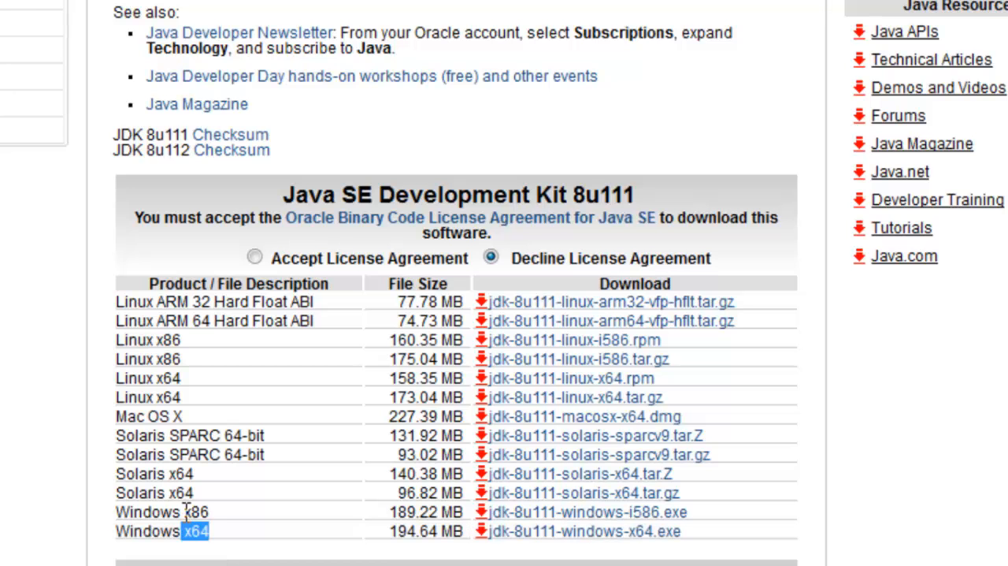
left_click(218, 519)
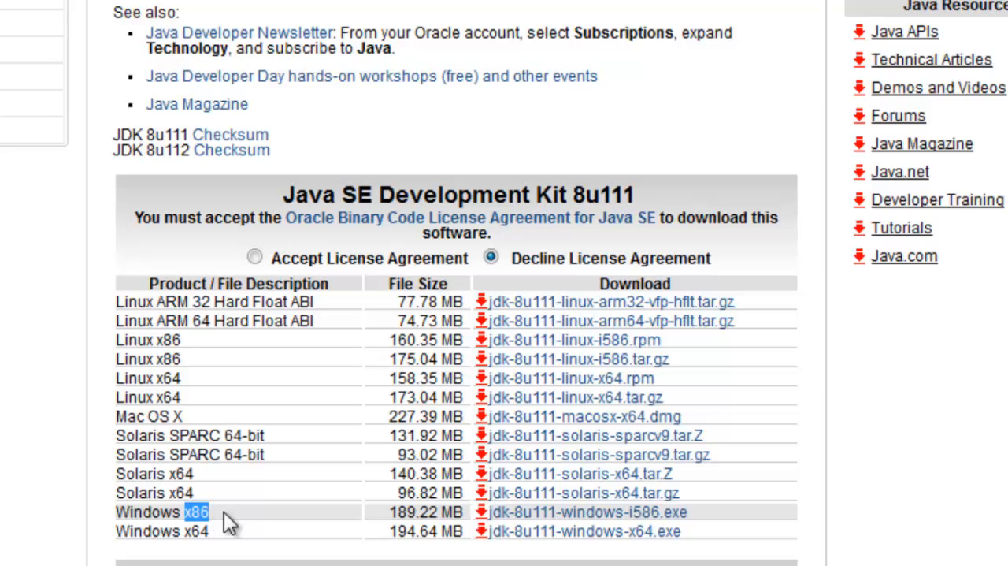
left_click(224, 517)
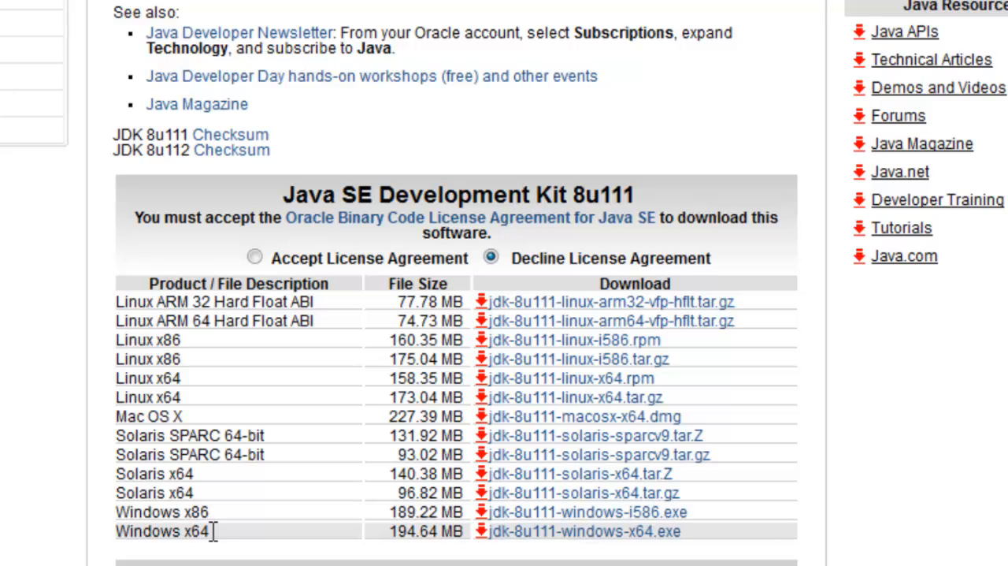
double_click(931, 547)
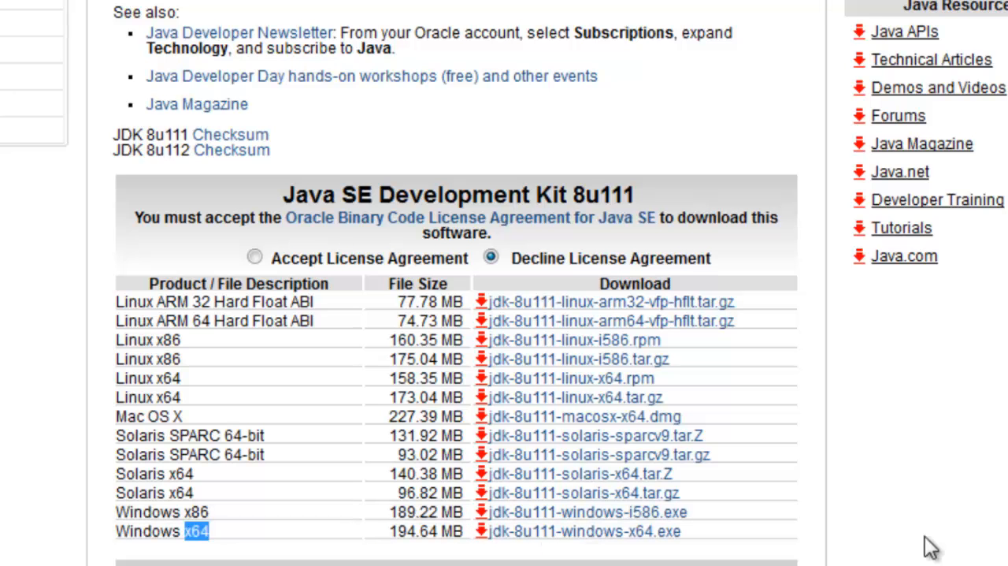
left_click(925, 536)
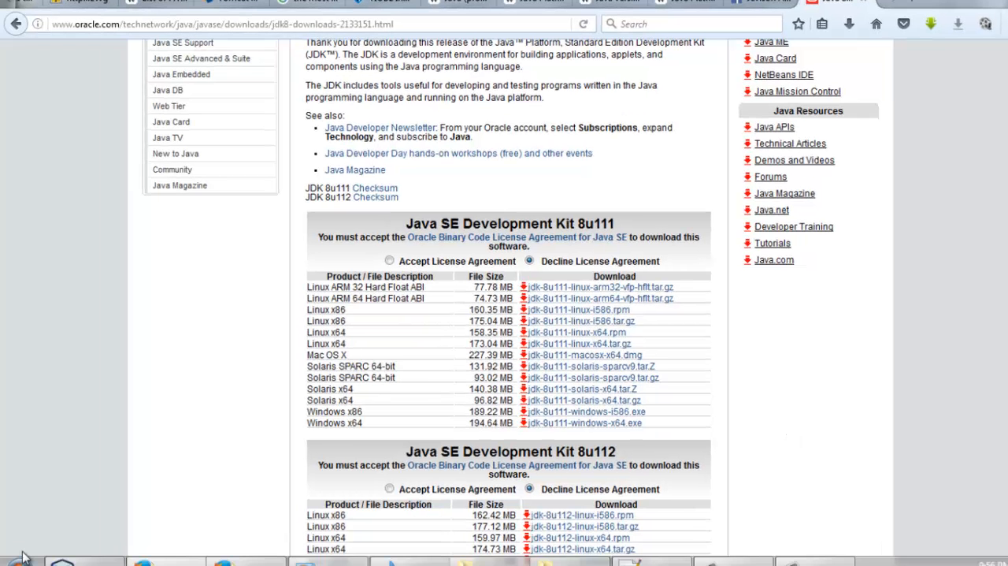
- Check the computer's system type in the Windows system properties, and return to the JDK download page
left_click(19, 561)
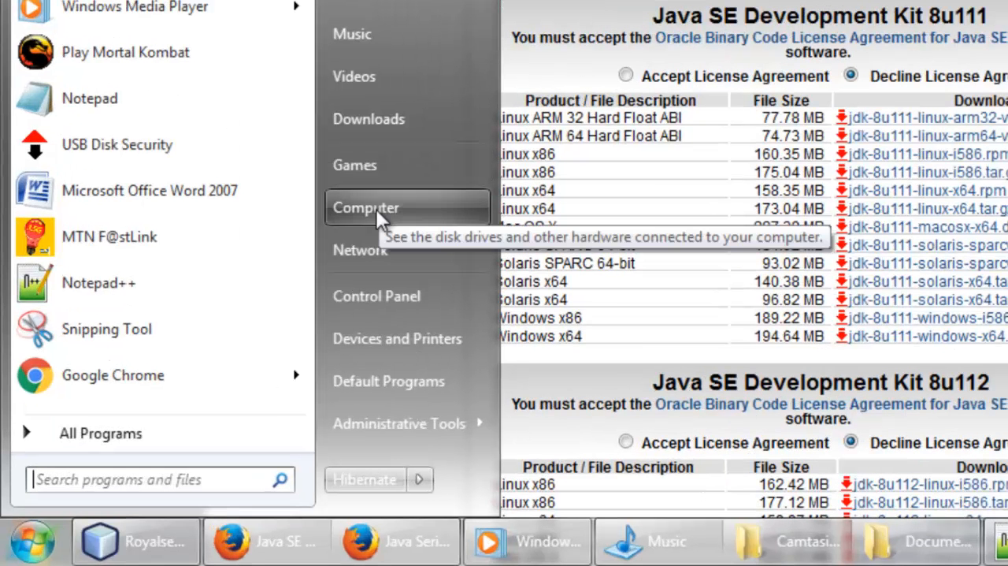
right_click(375, 209)
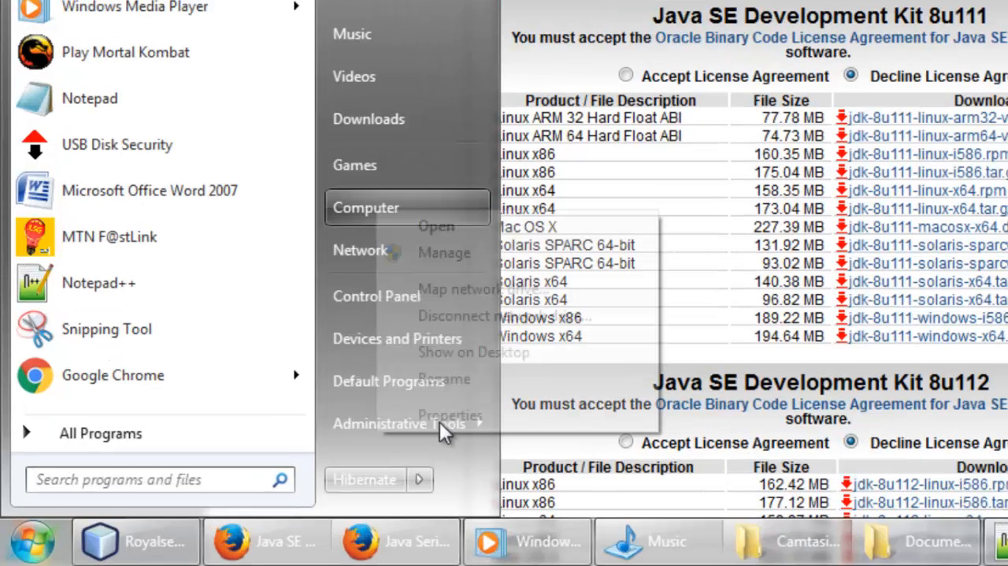
left_click(446, 418)
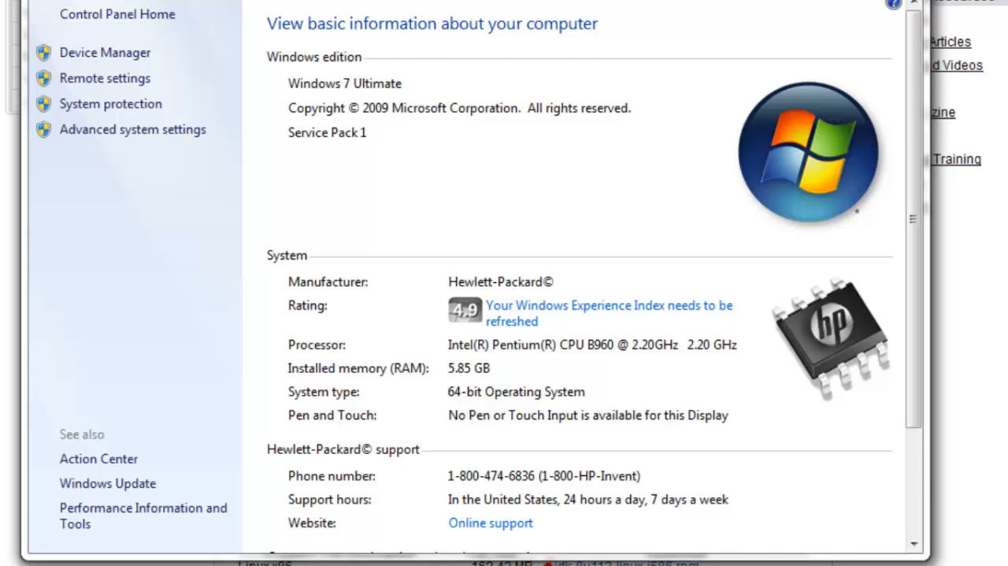
key("alt+Tab")
- Accept the license agreement for Java SE Development Kit 8u111 and download jdk-8u111-windows-x64.exe
left_click_drag(297, 425, 320, 423)
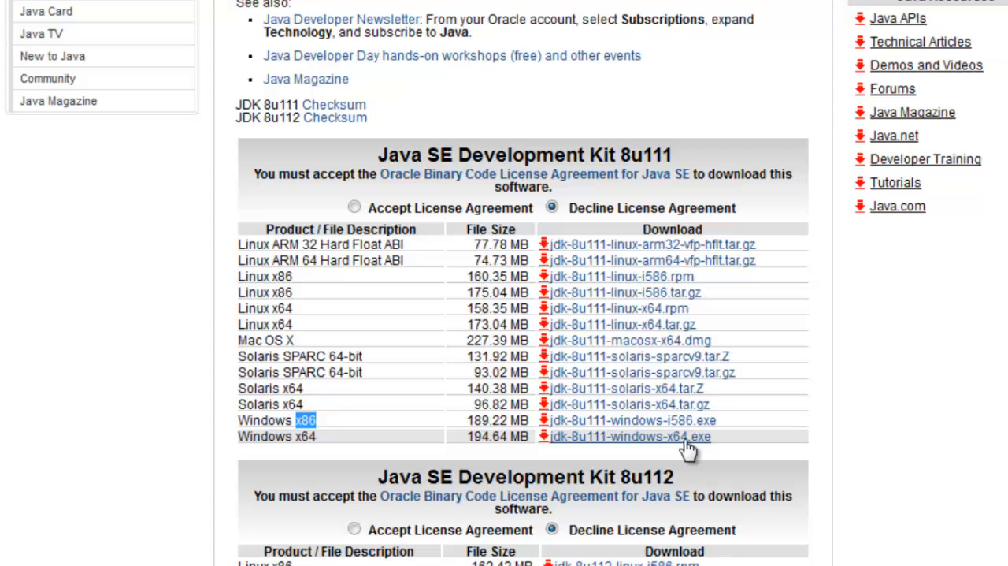
left_click(688, 438)
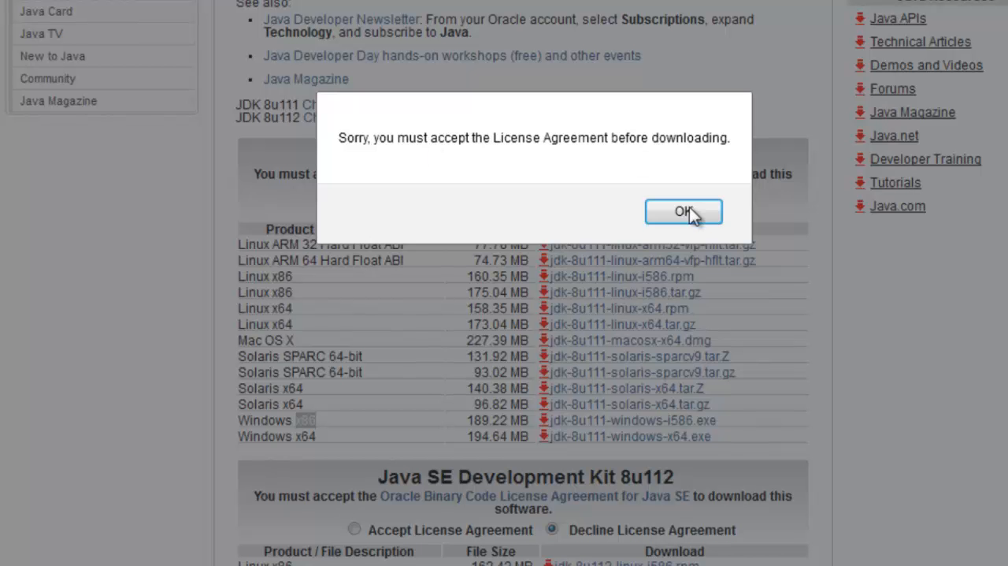
key("Return")
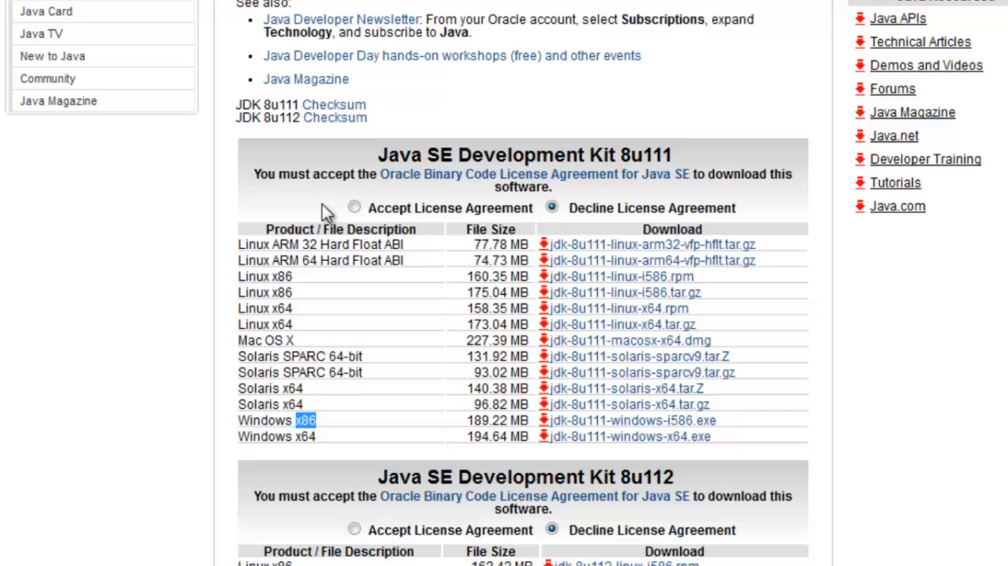
left_click(494, 208)
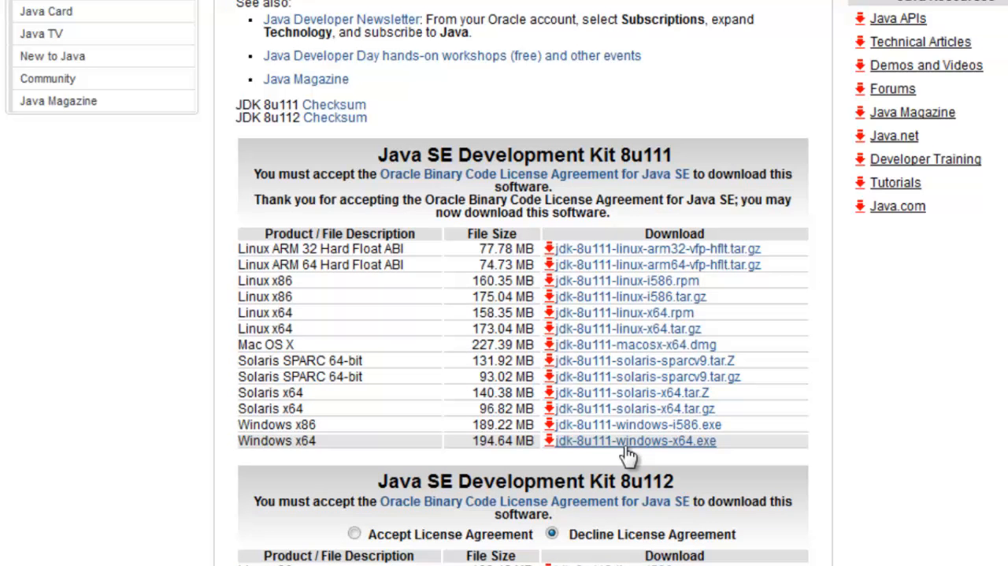
left_click(625, 446)
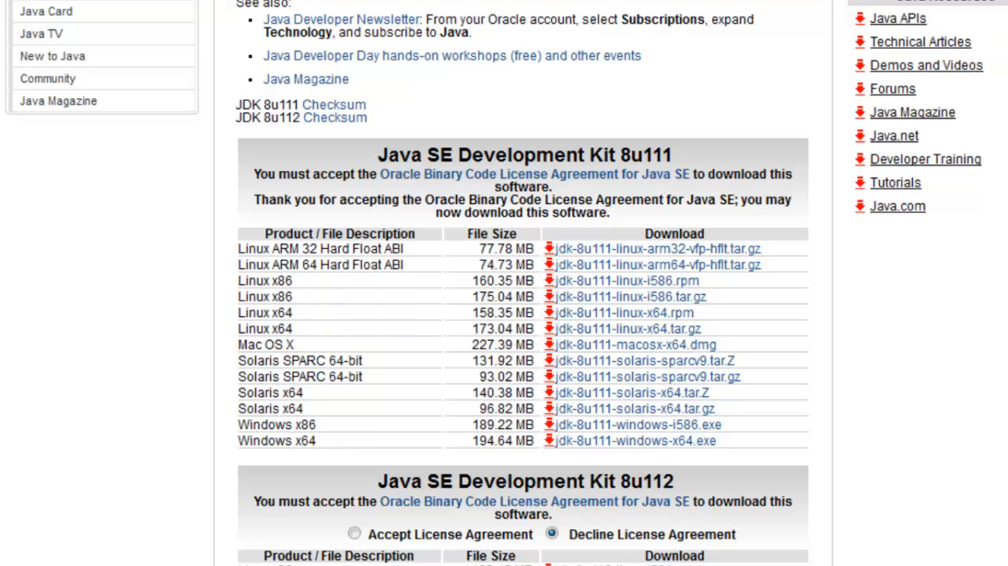
- Switch to the X-Java Dev Tools folder and compare the JDK 8u92 and 8u111 Windows installers
key("super")
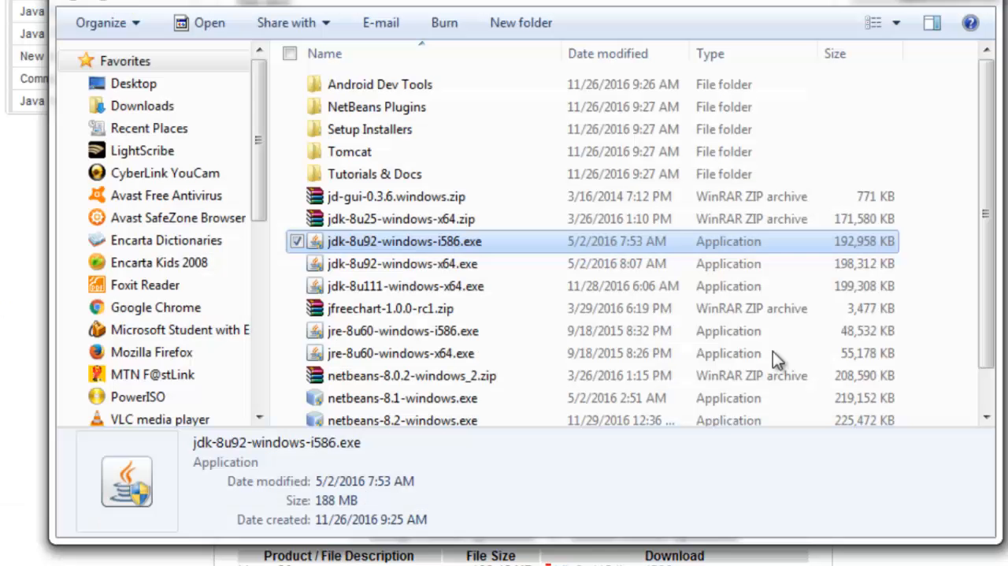
left_click(281, 262)
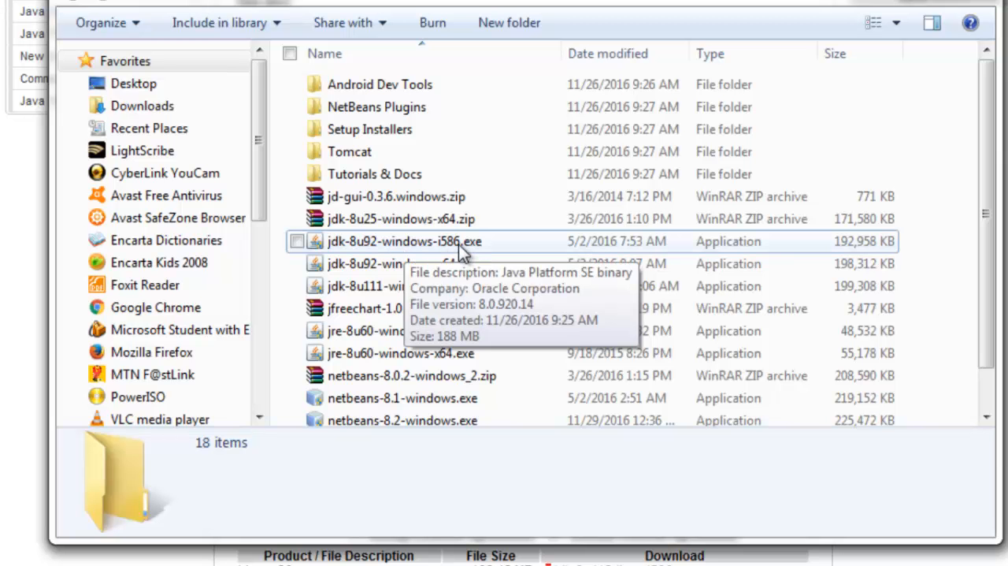
left_click(460, 244)
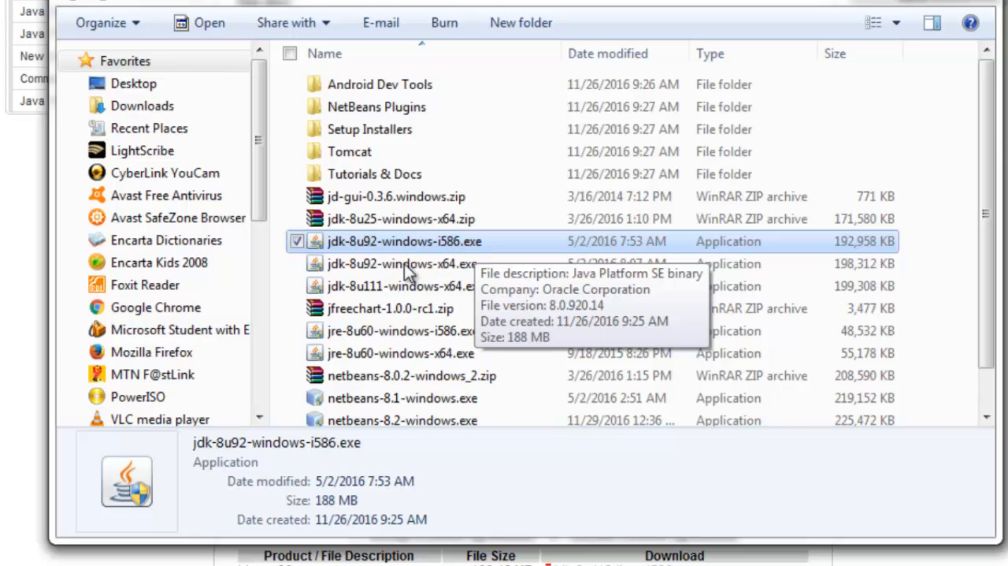
left_click(429, 265)
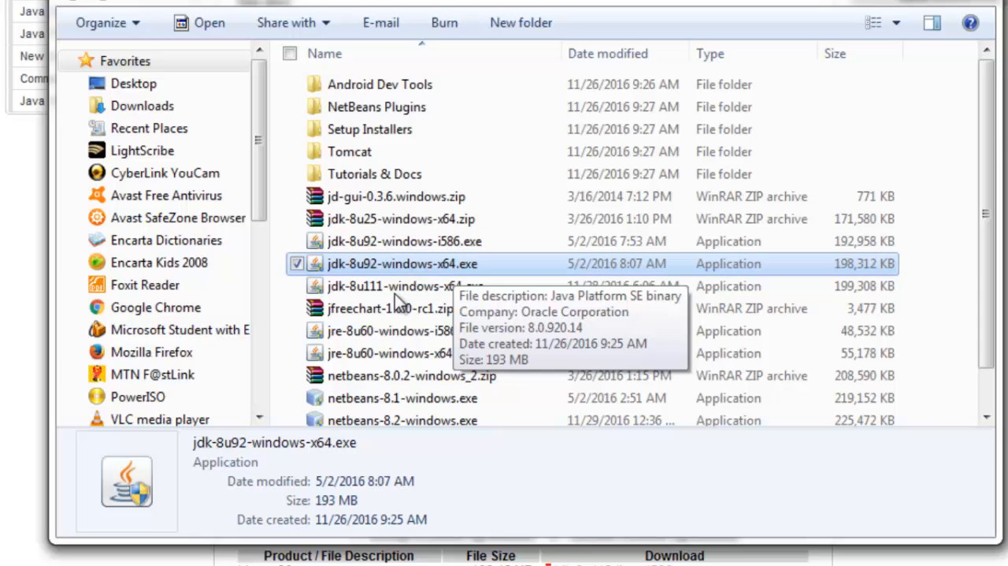
left_click(360, 290)
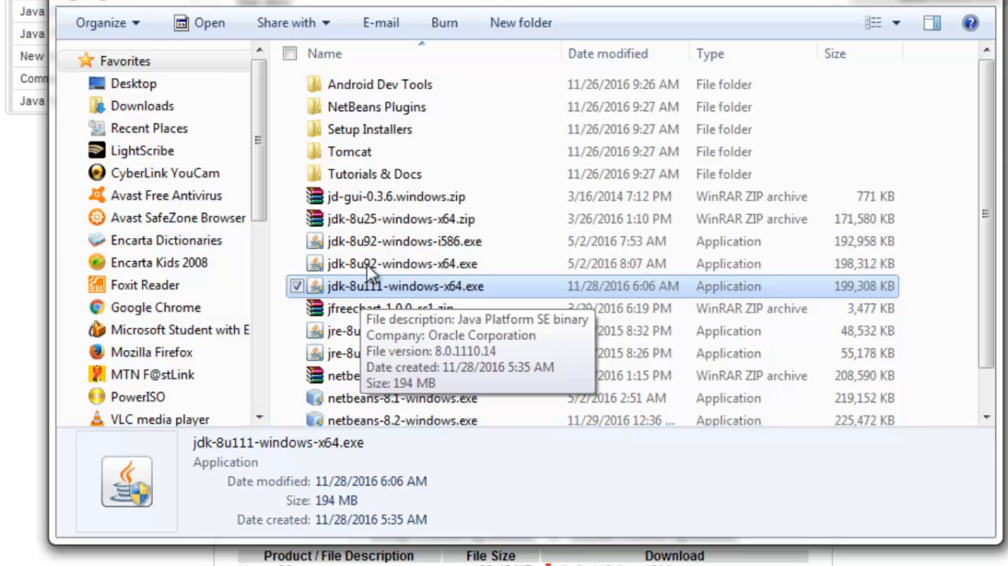
left_click(364, 268)
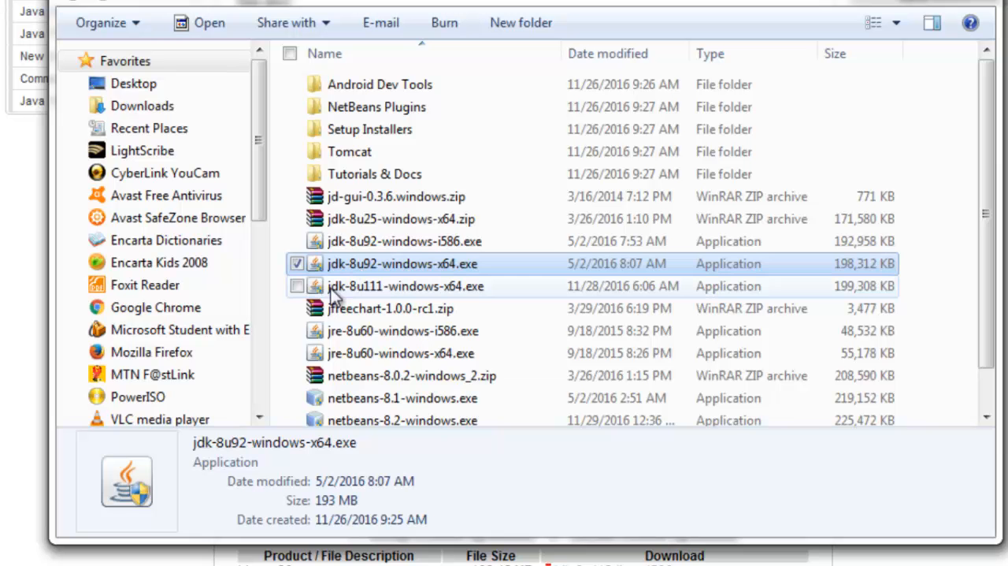
- Run jdk-8u111-windows-x64.exe and continue past the setup wizard's welcome page to the Custom Setup page
left_click(385, 289)
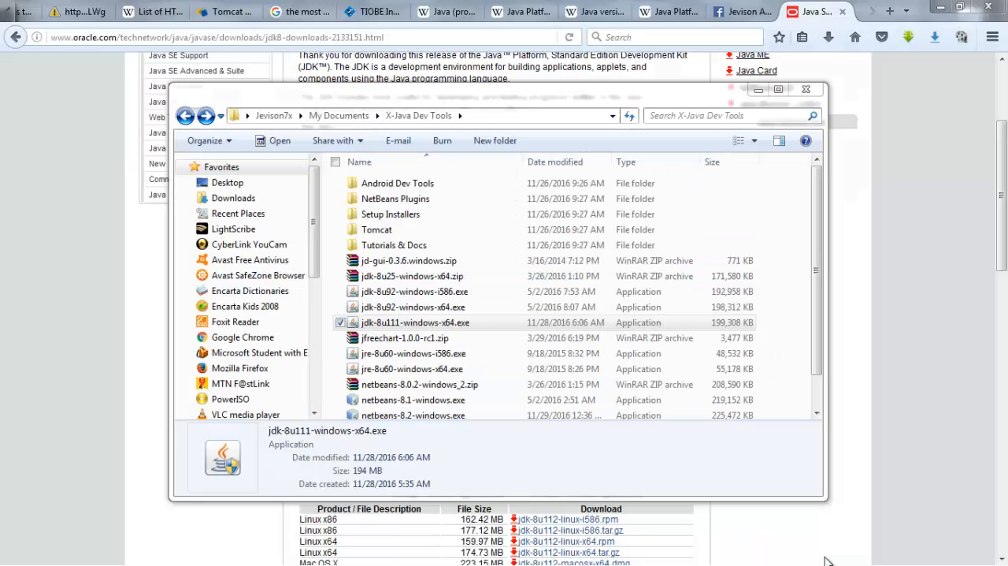
key("super")
left_click(743, 557)
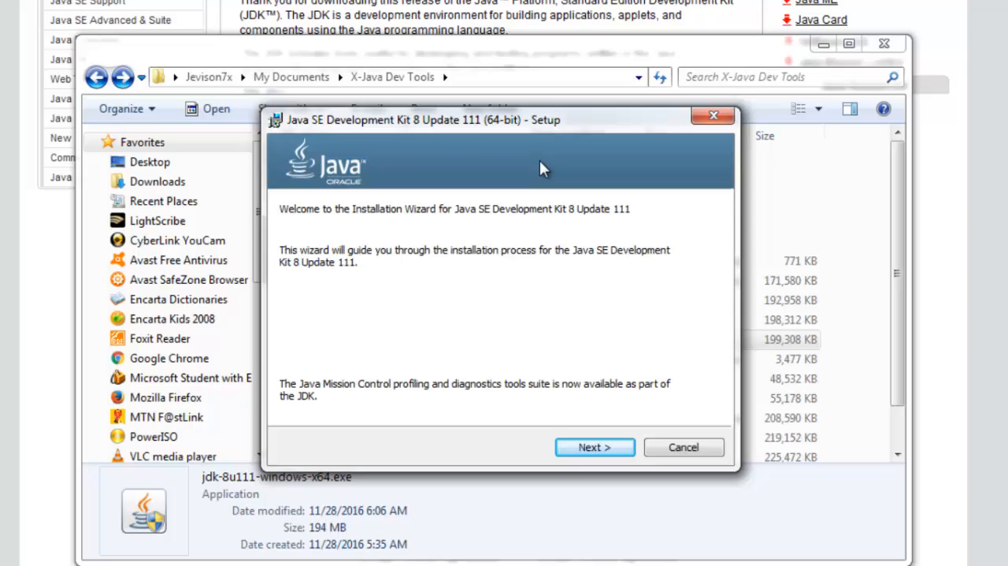
left_click(594, 448)
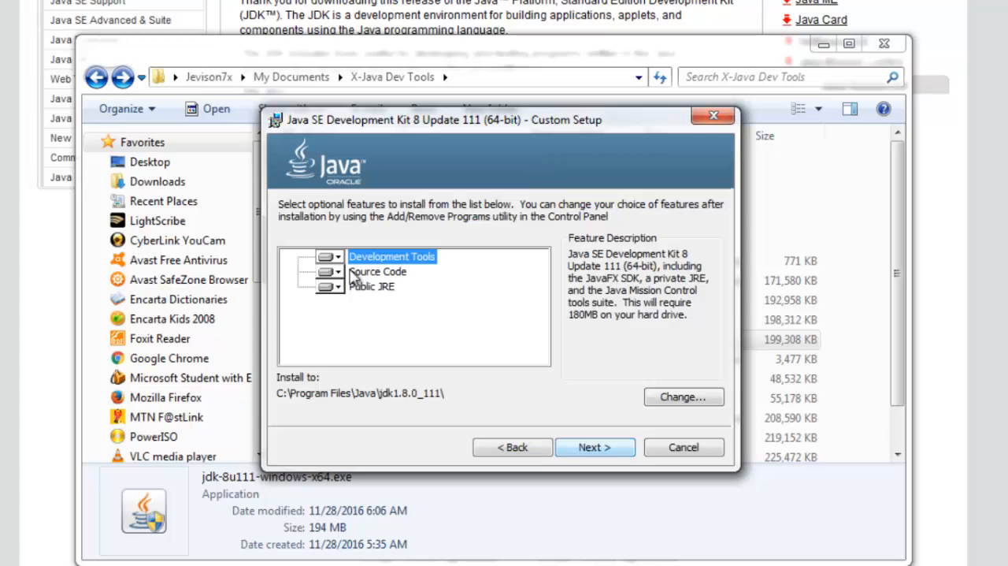
- Set Development Tools and Source Code to install on the local hard drive with all subfeatures, and select the Public JRE feature
left_click(337, 258)
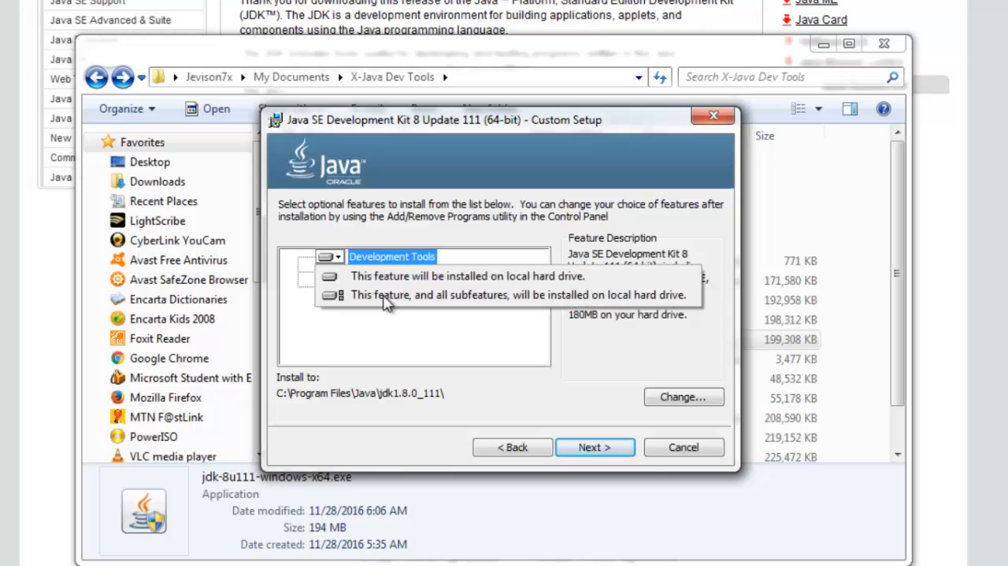
left_click(411, 303)
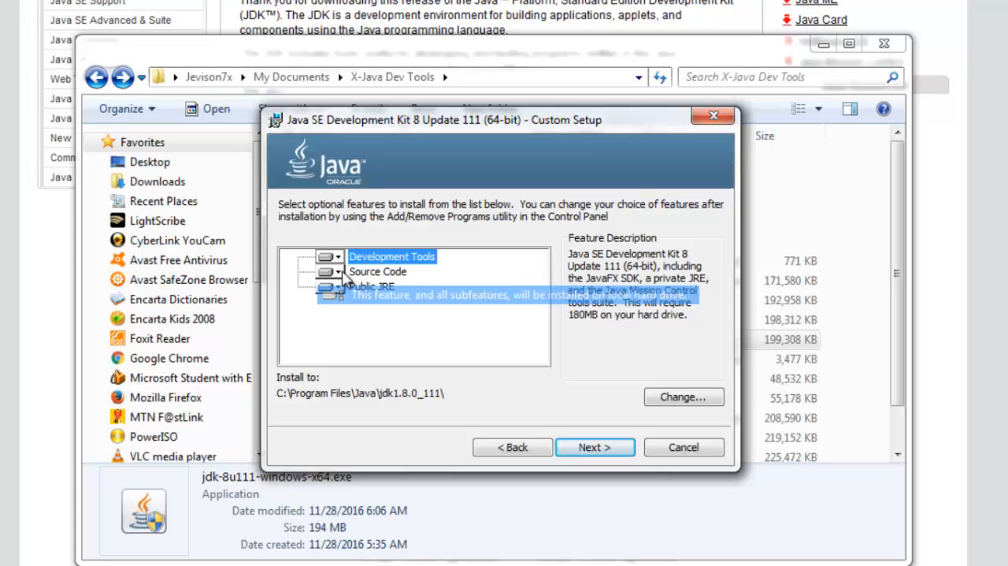
left_click(337, 272)
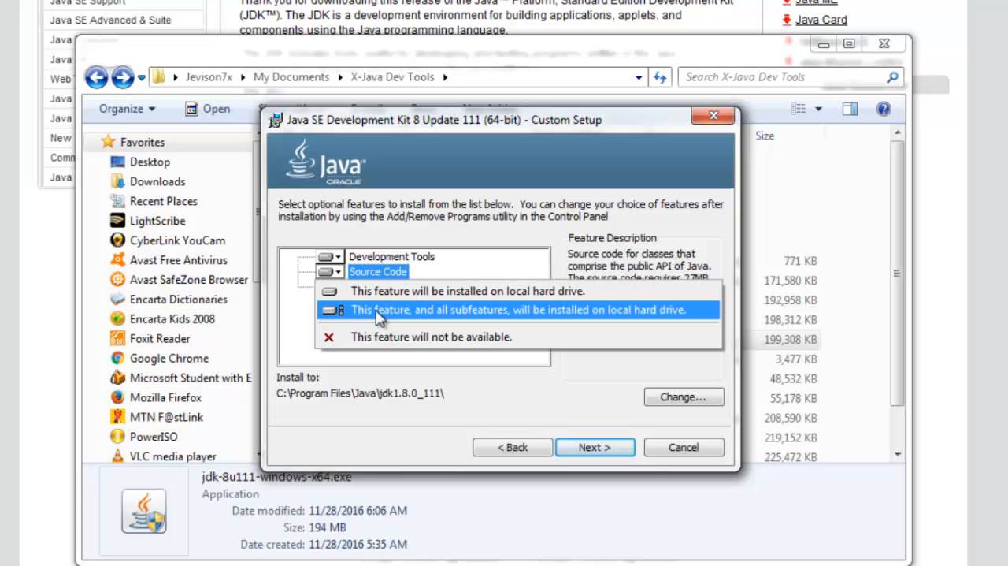
left_click(379, 312)
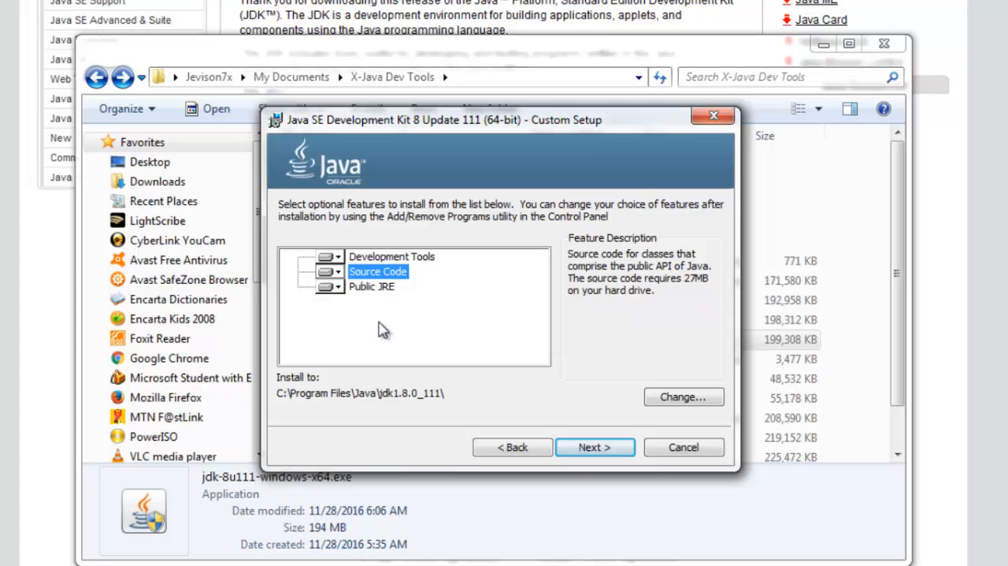
left_click(382, 288)
left_click(385, 299)
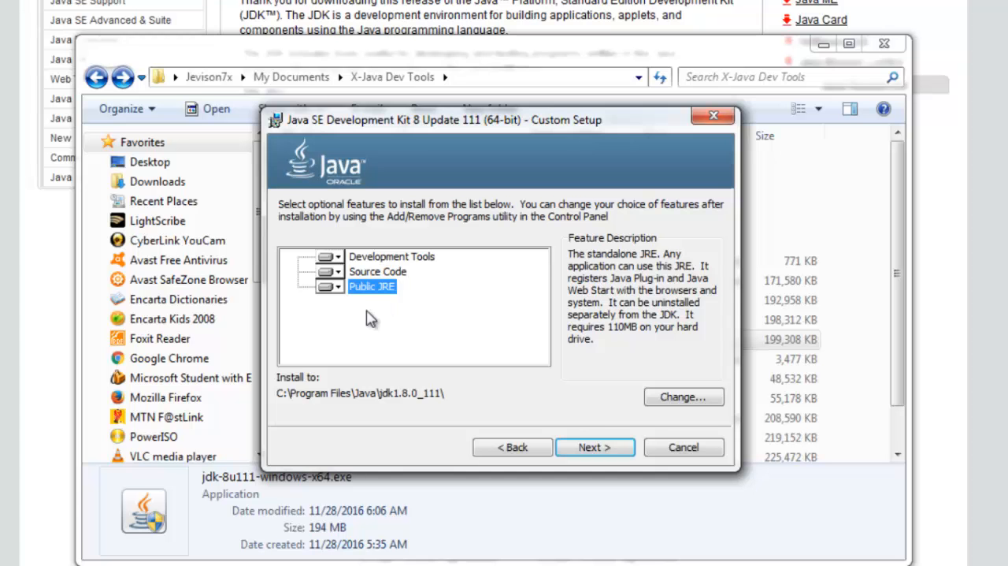
- Install the JDK with the chosen features to C:\Program Files\Java\jdk1.8.0_111\ and close the finished setup wizard
left_click(594, 447)
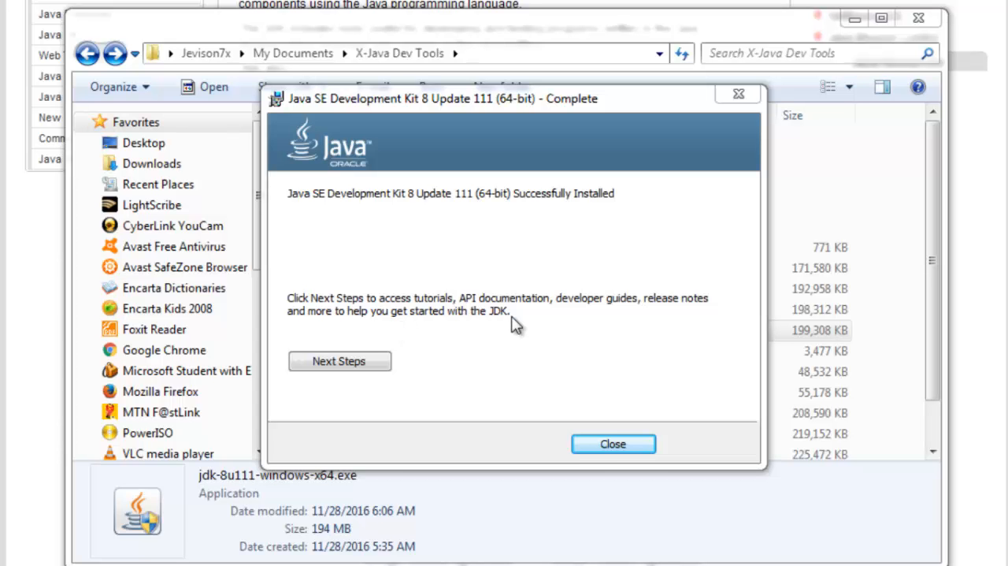
left_click(613, 445)
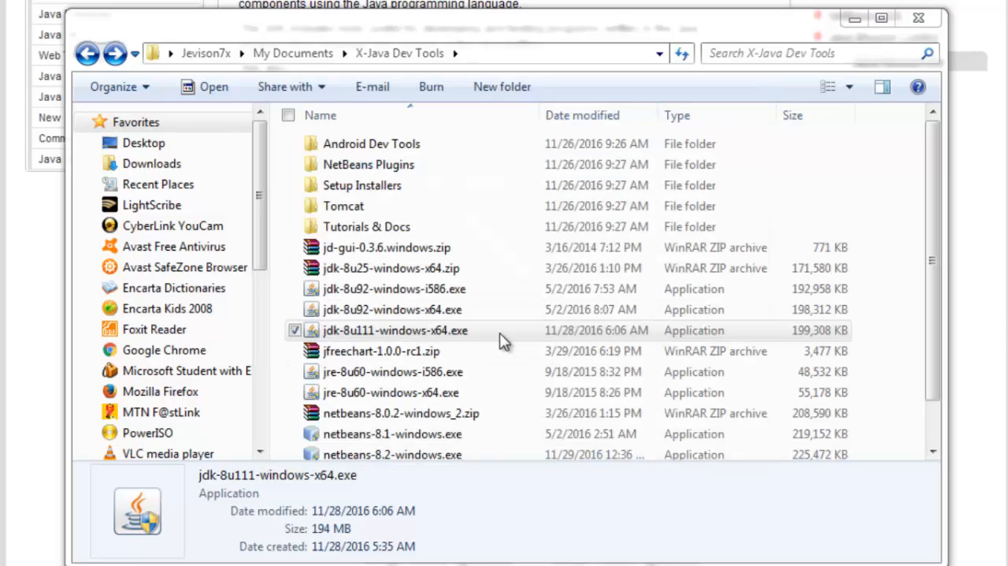
left_click(503, 340)
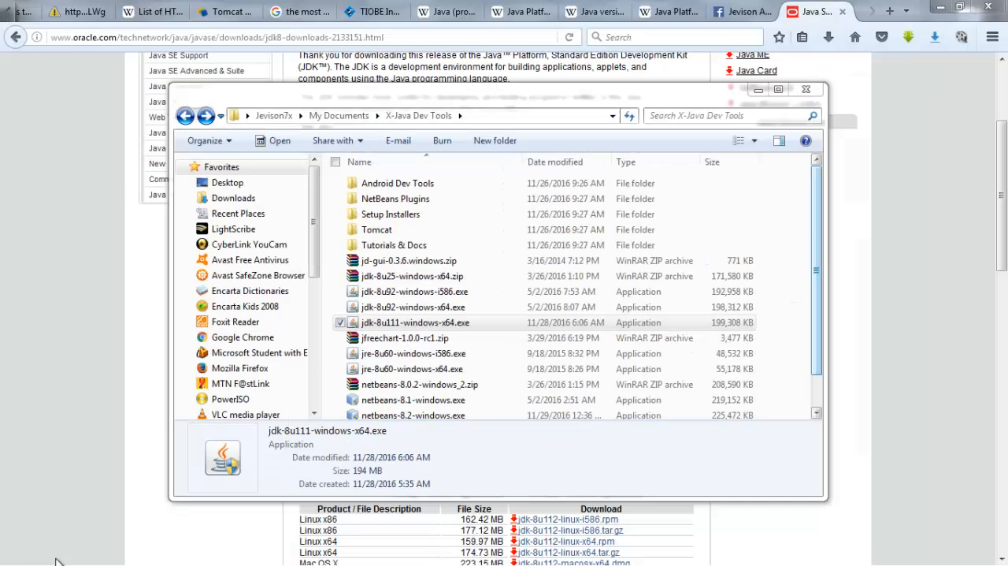
- Examine the contents of the Java and Java Development Kit folders among the installed Windows programs, and collapse both folders
left_click(23, 555)
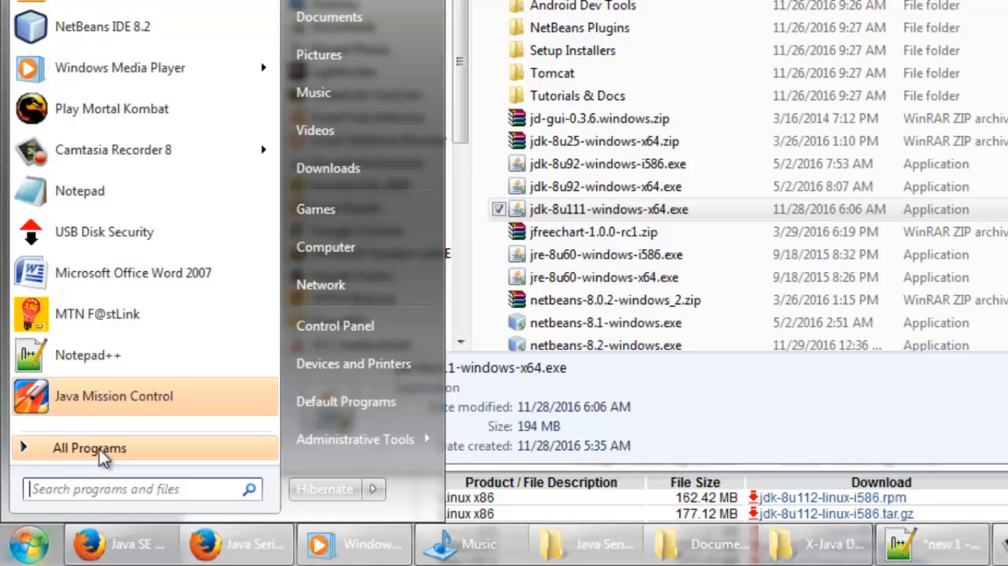
left_click(99, 449)
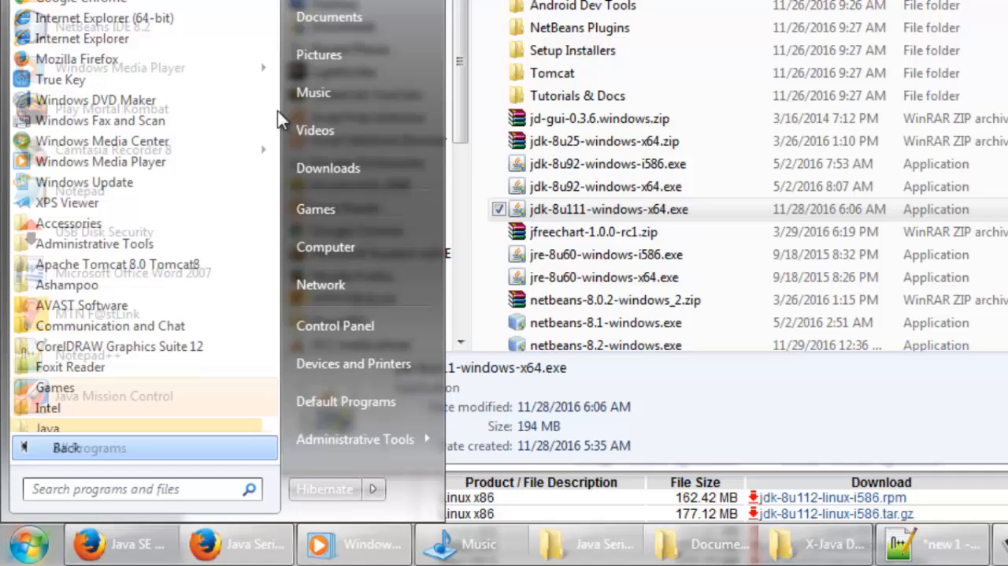
scroll(101, 175, "down", 3)
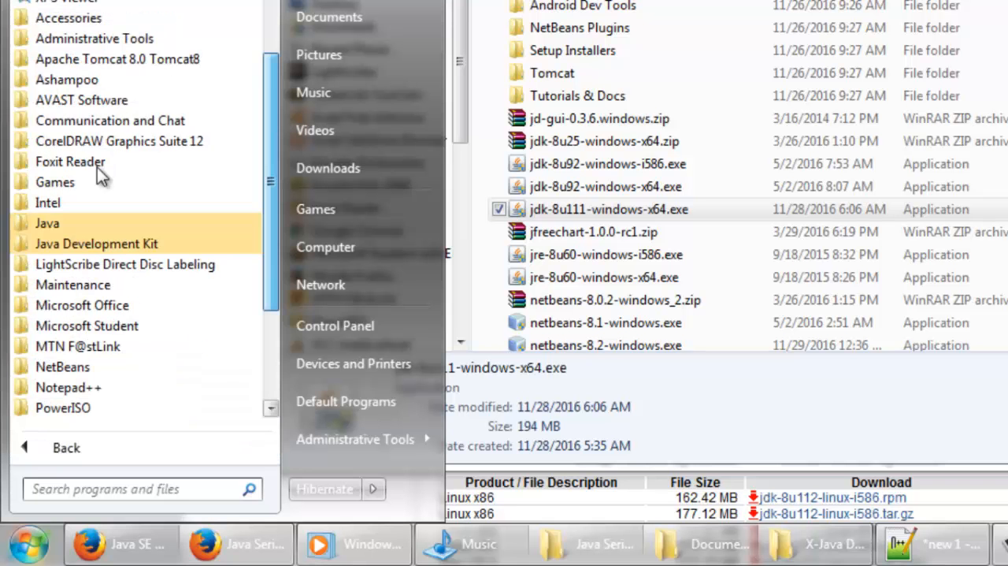
scroll(101, 175, "down", 1)
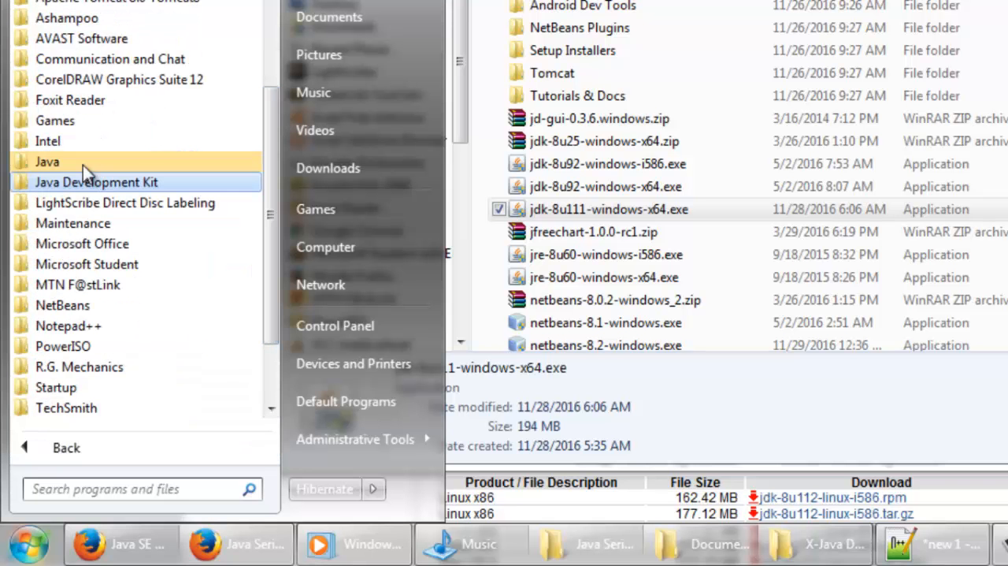
left_click(79, 161)
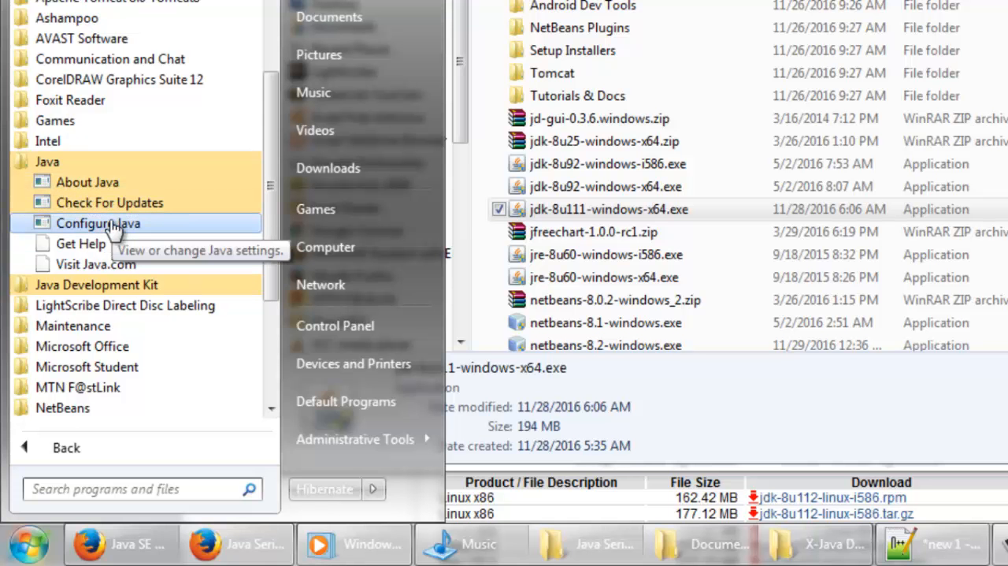
left_click(85, 285)
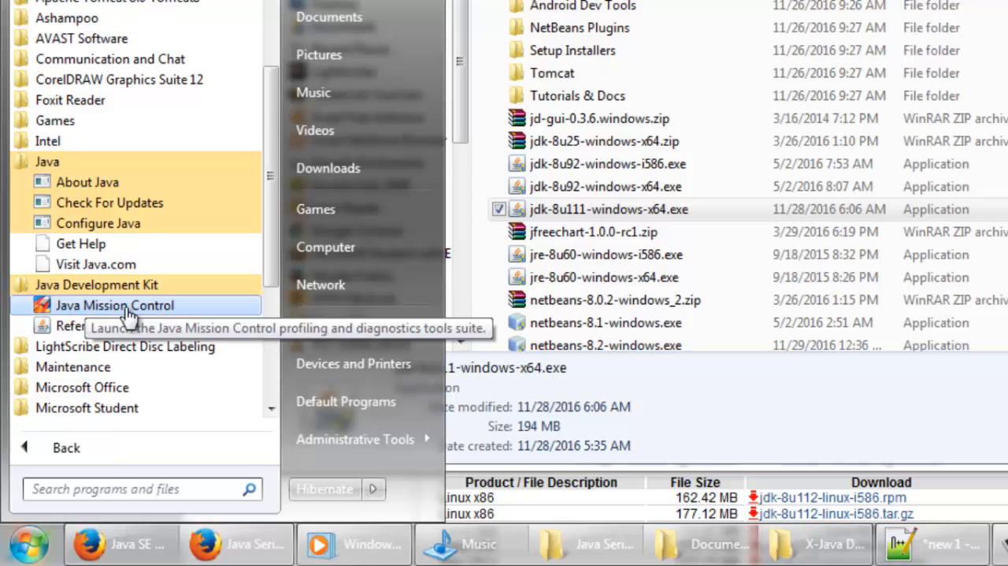
left_click(60, 163)
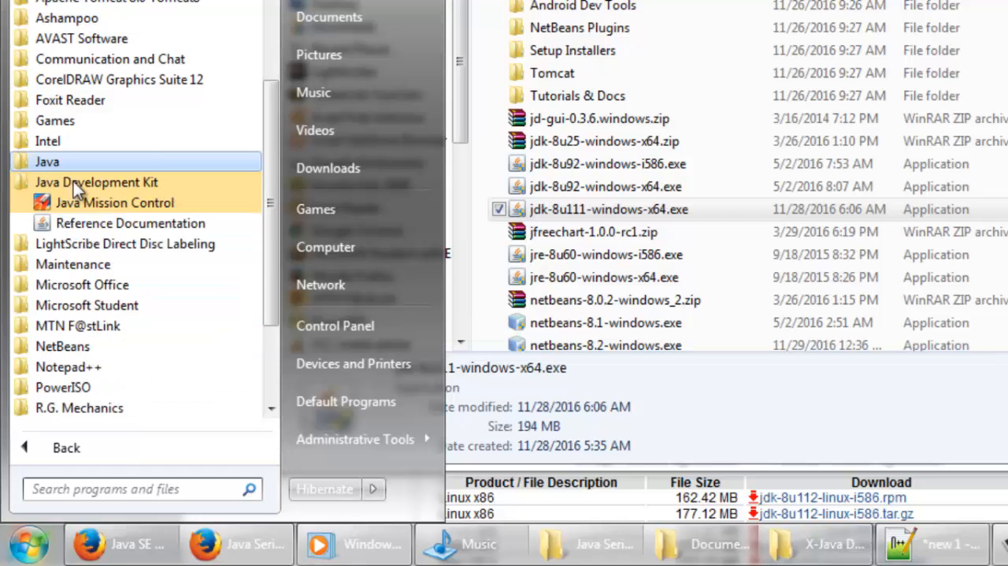
left_click(73, 182)
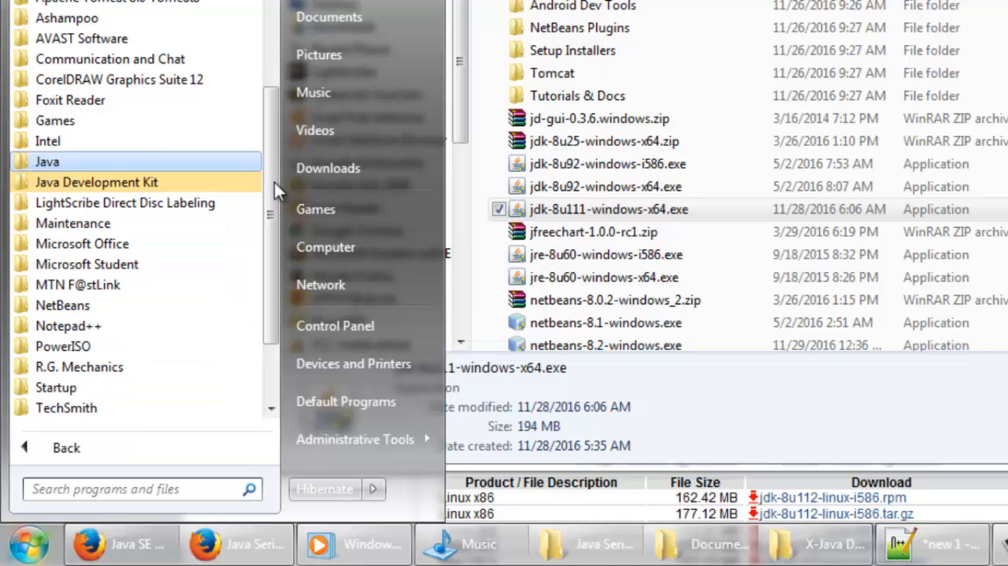
left_click_drag(277, 162, 277, 99)
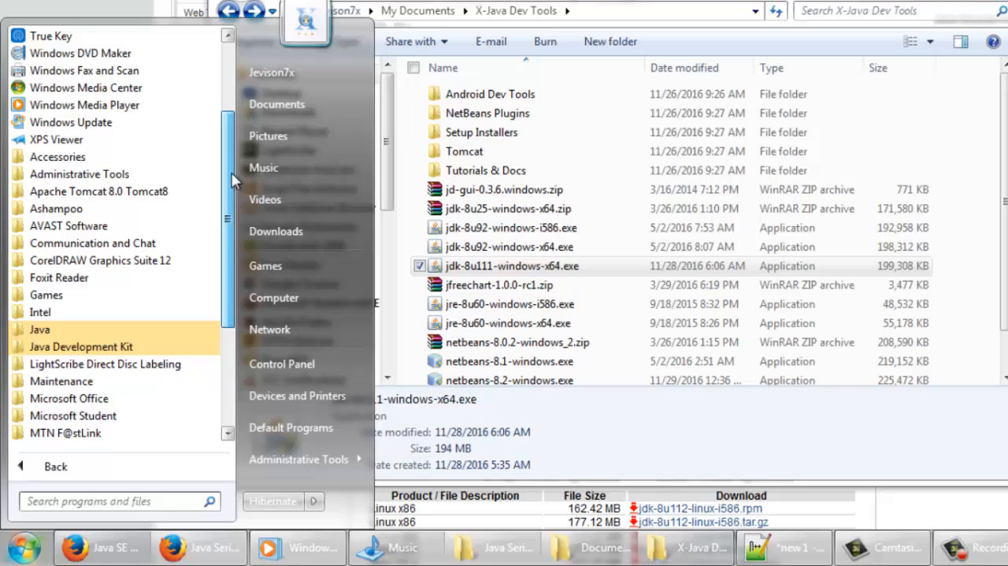
scroll(233, 180, "up", 1)
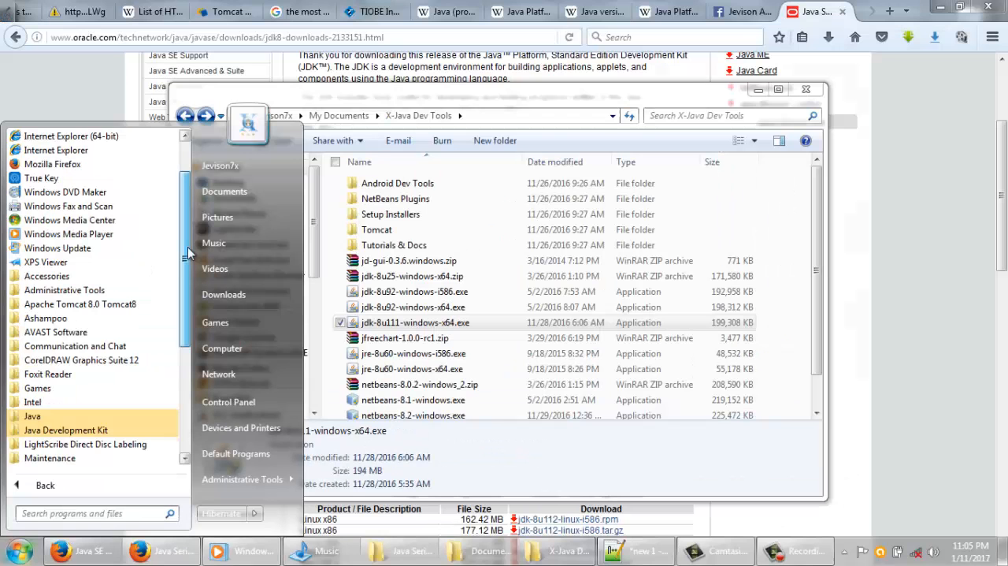
scroll(189, 252, "down", 1)
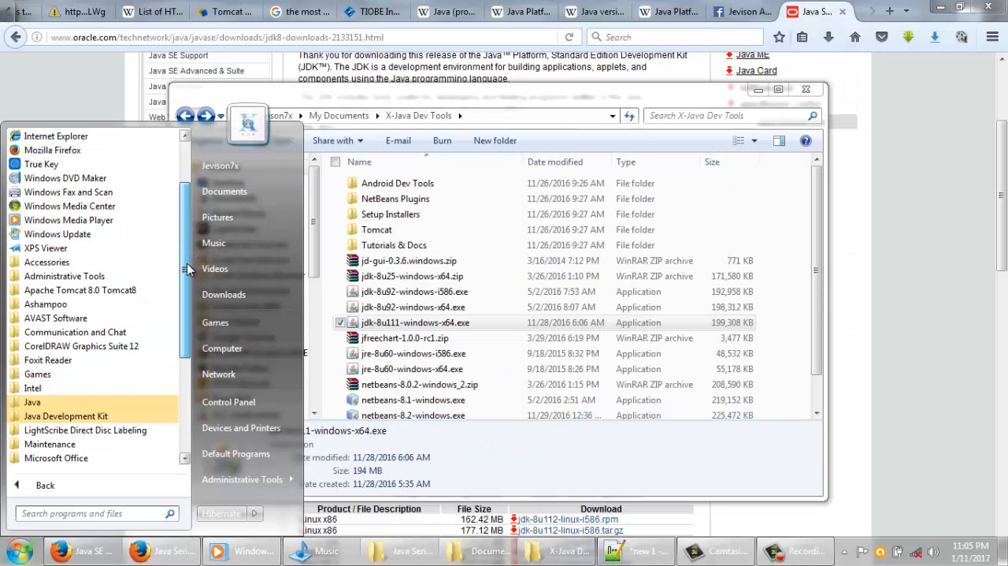
left_click_drag(187, 270, 187, 284)
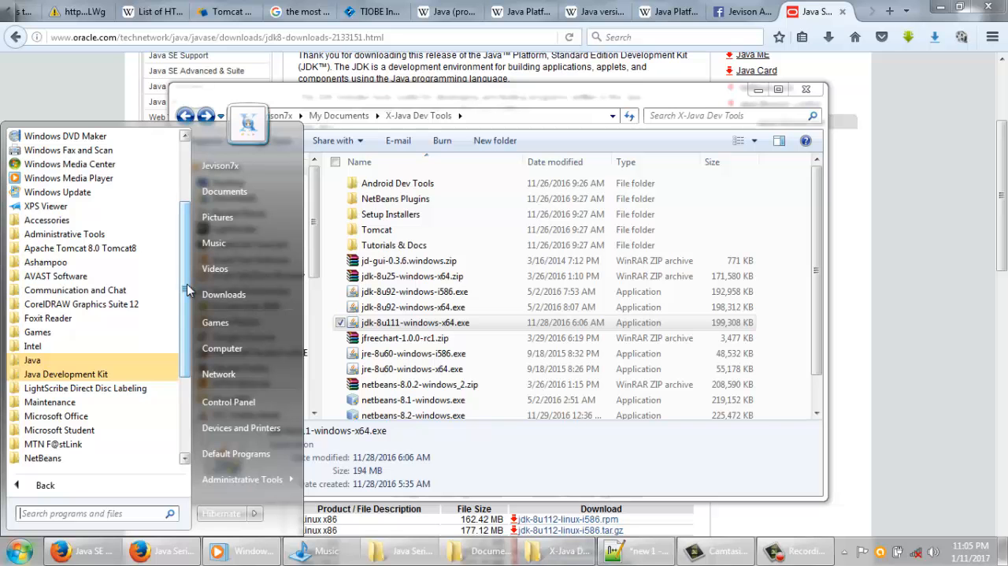